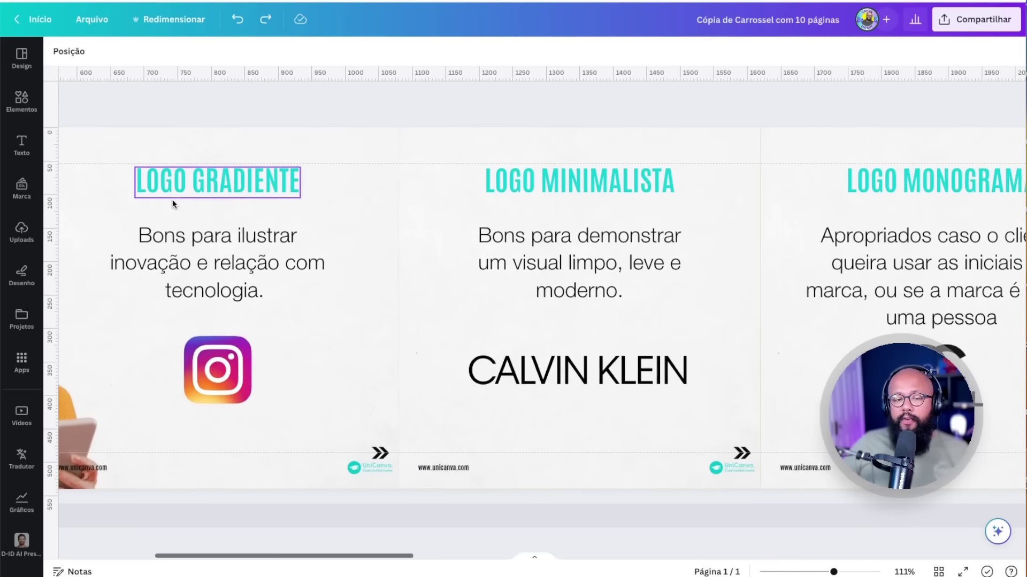
pyautogui.hscroll(-8, 368, 108)
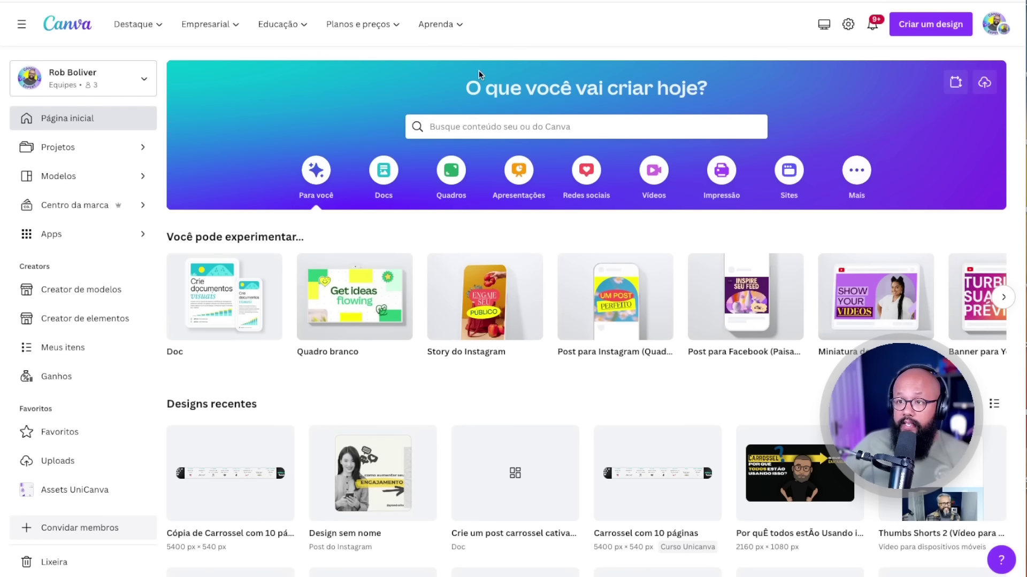
# - Create a new blank design with a custom size of 6480 × 1080 px
pyautogui.click(937, 35)
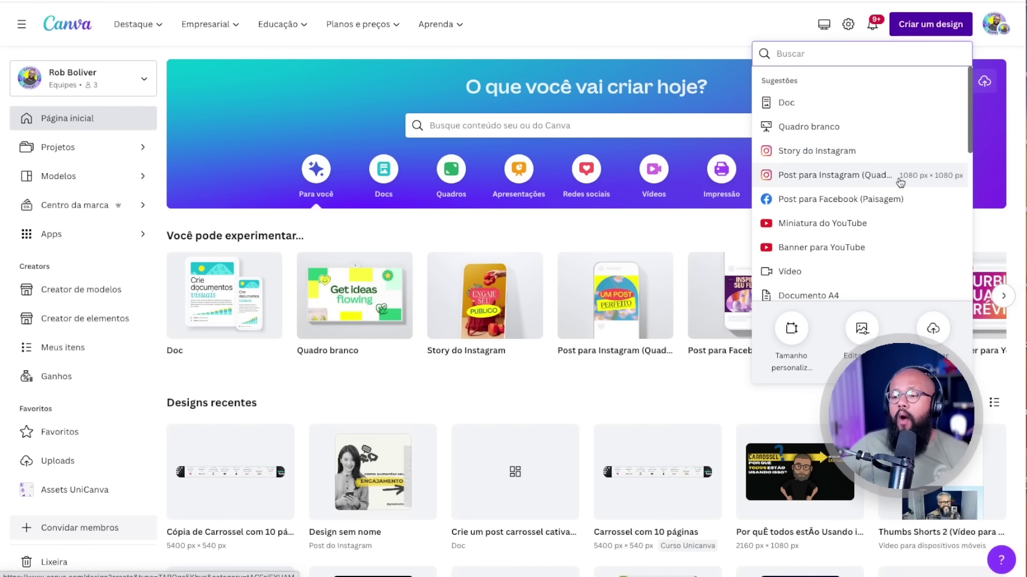
pyautogui.click(794, 330)
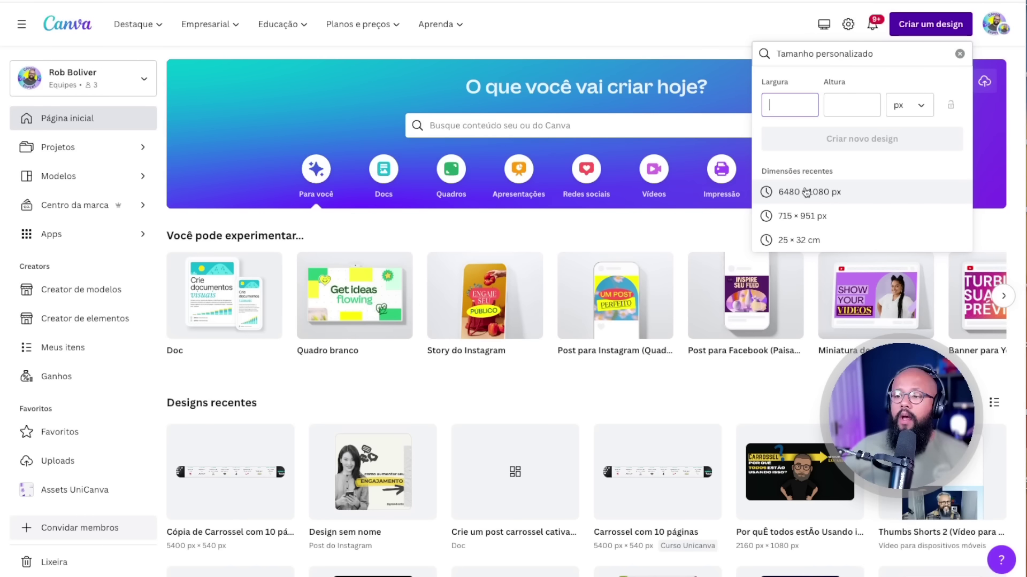
pyautogui.write('6480')
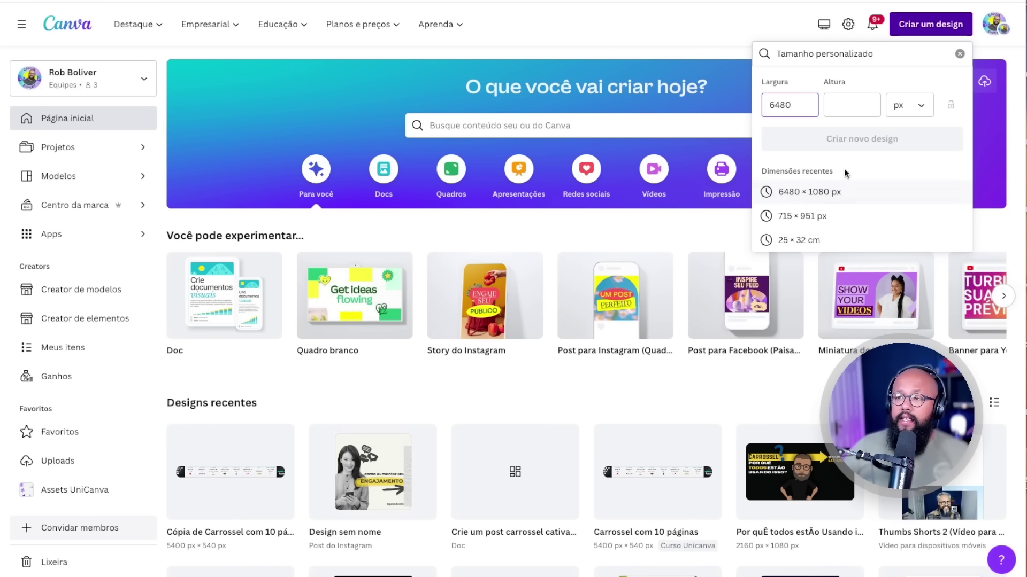
pyautogui.click(848, 112)
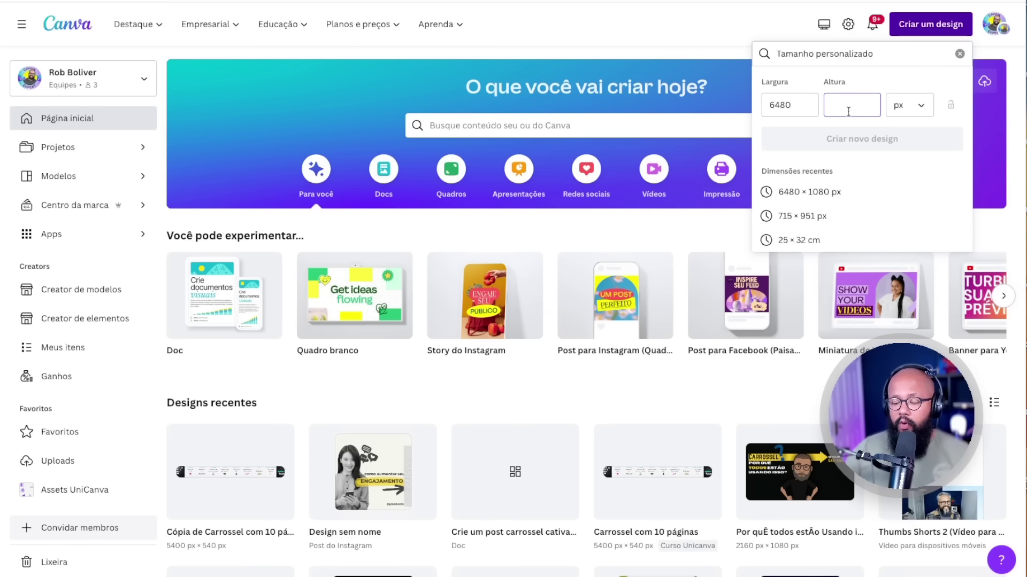
pyautogui.write('1080')
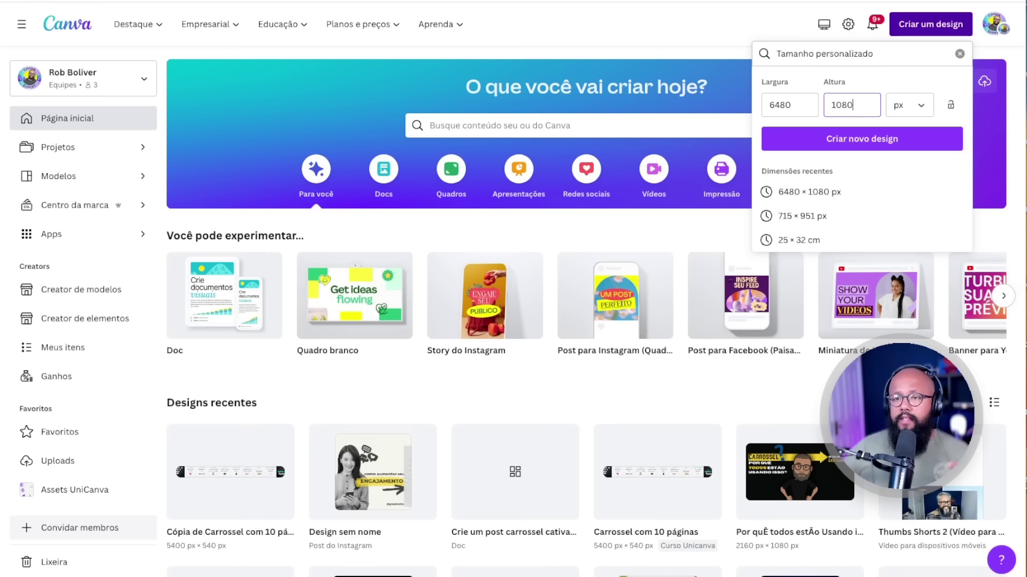
pyautogui.click(852, 149)
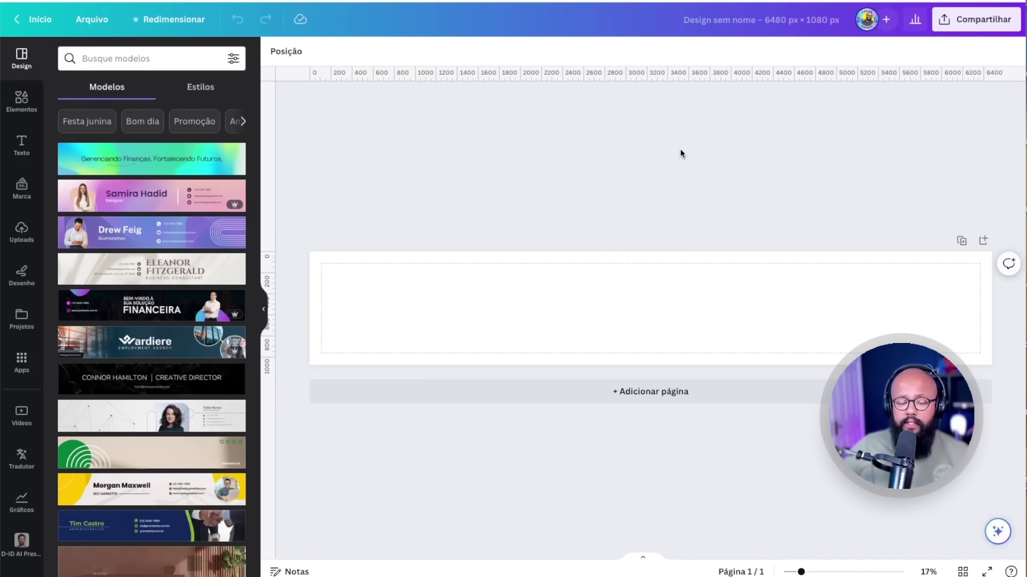
pyautogui.press('r')
pyautogui.moveTo(633, 290); pyautogui.dragTo(551, 257)
pyautogui.moveTo(607, 300); pyautogui.dragTo(493, 318)
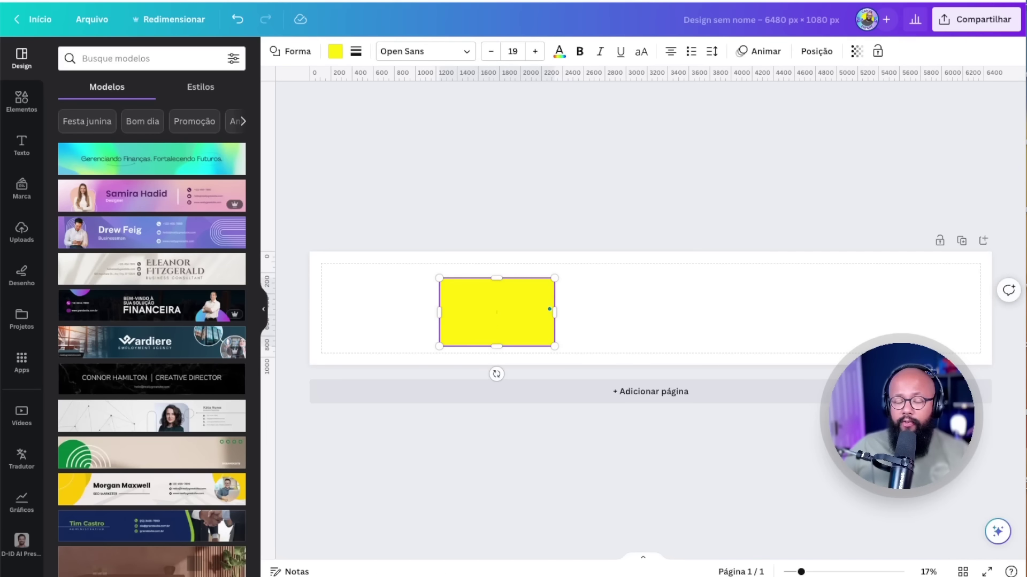
pyautogui.click(531, 226)
pyautogui.click(516, 317)
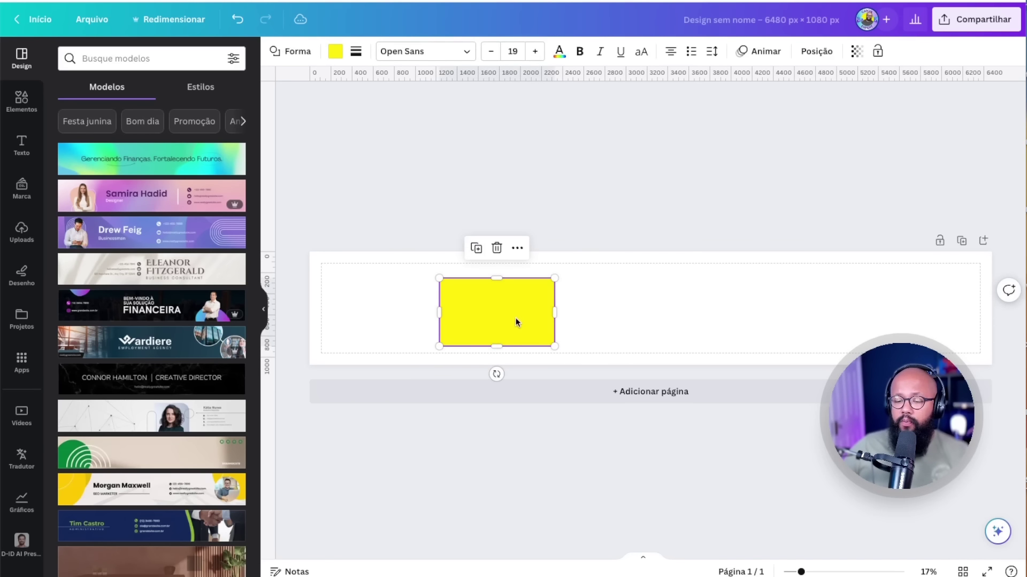
pyautogui.press('Delete')
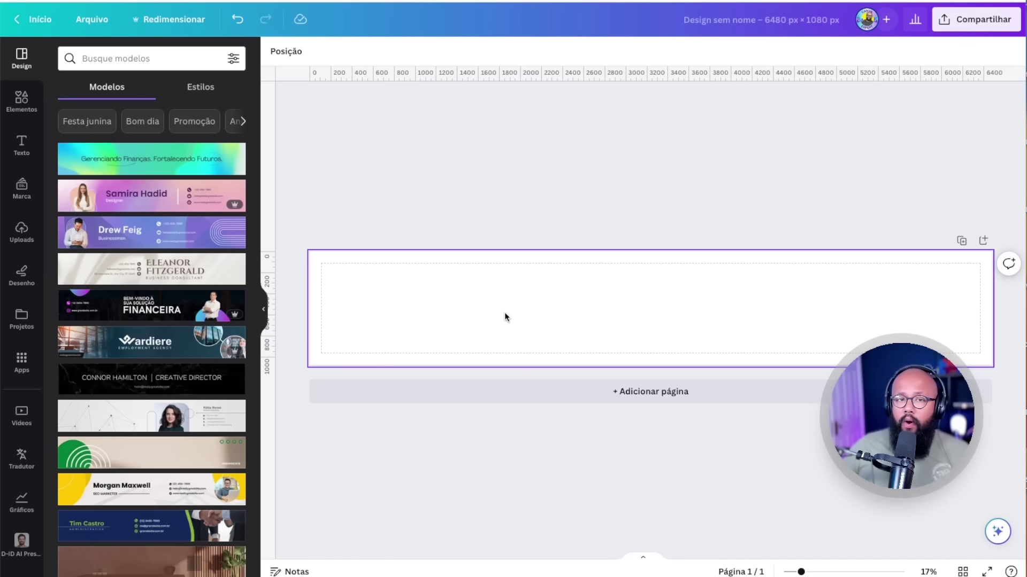
# - Add custom guides to the blank design with 6 columns, a 1 px gap and a 0 px margin
pyautogui.click(102, 23)
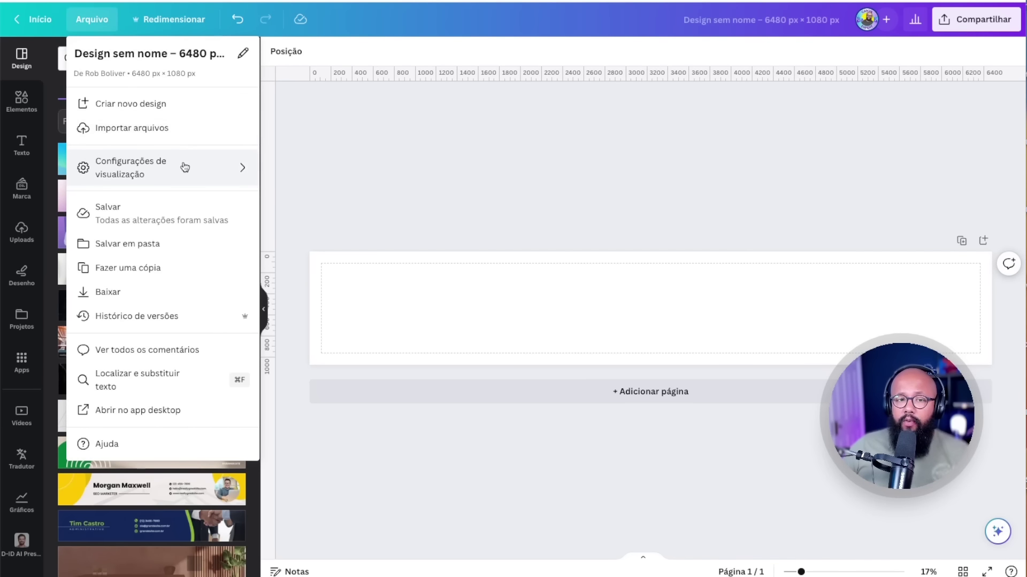
pyautogui.moveTo(195, 174)
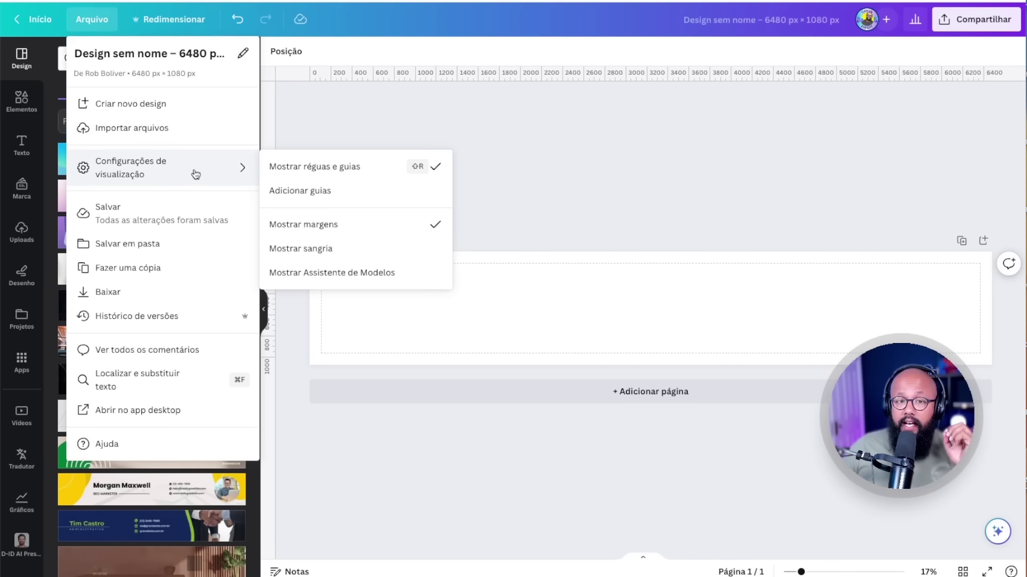
pyautogui.click(293, 192)
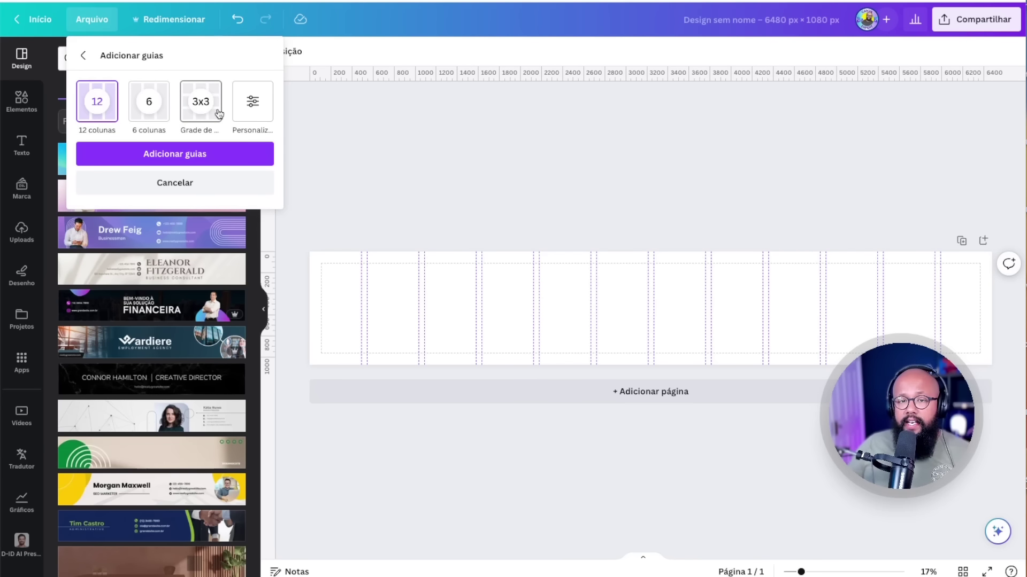
pyautogui.click(250, 111)
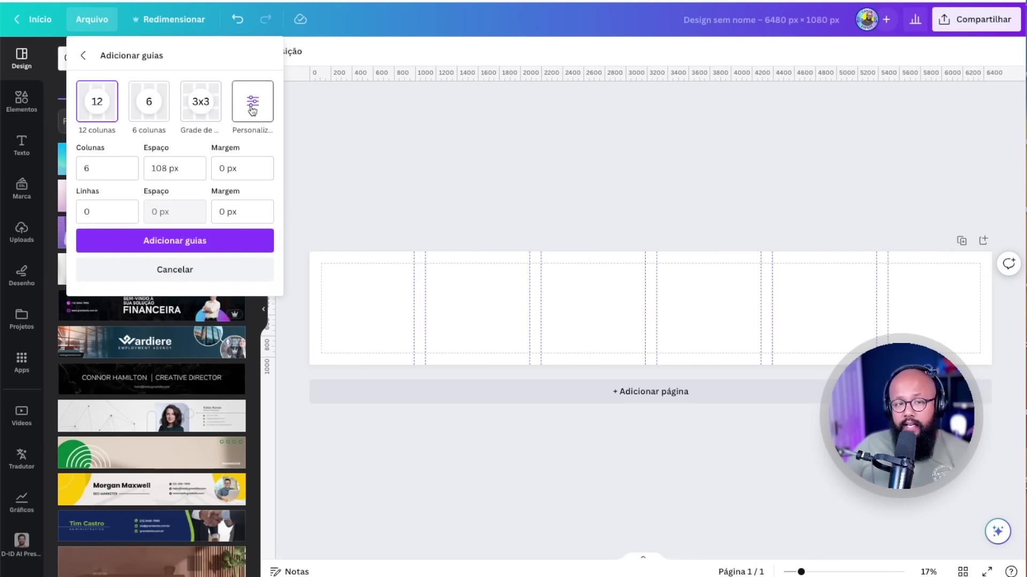
pyautogui.doubleClick(111, 170)
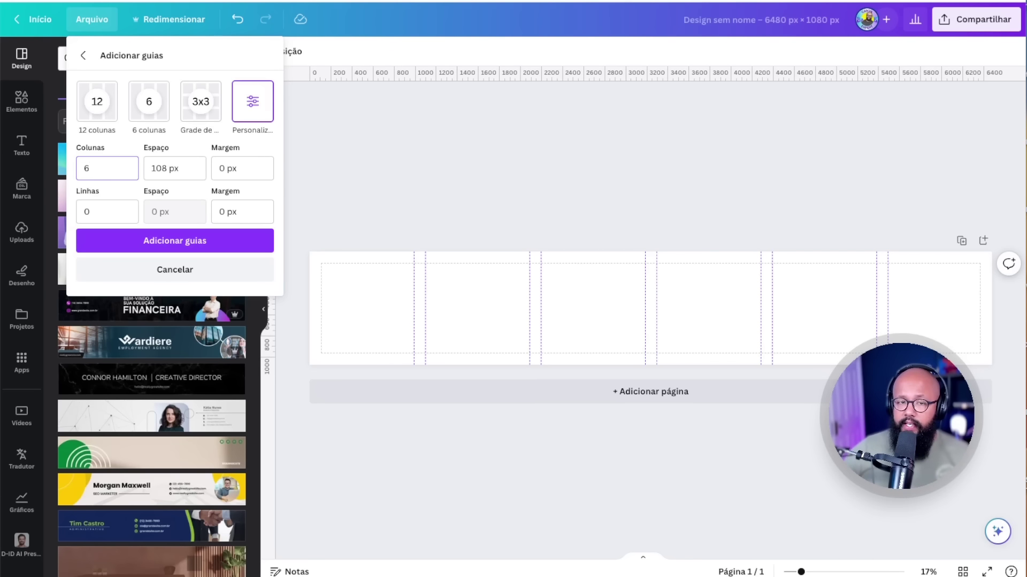
pyautogui.click(172, 168)
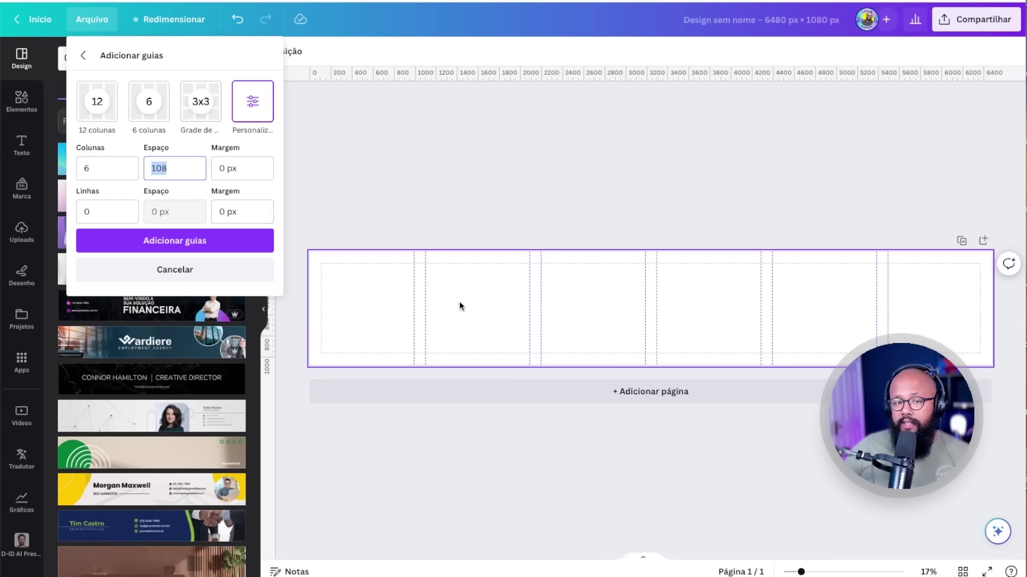
pyautogui.write('1')
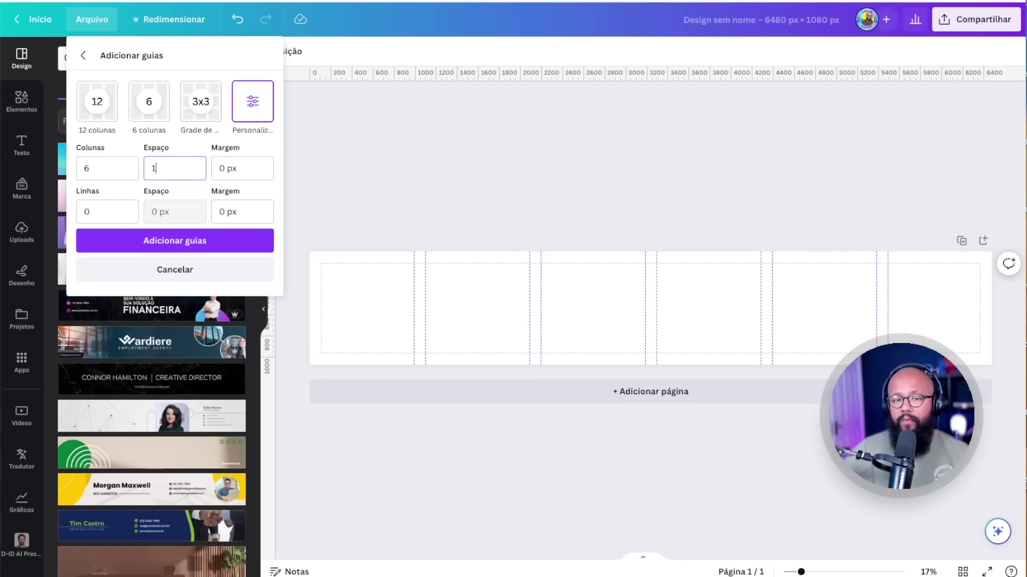
pyautogui.click(255, 169)
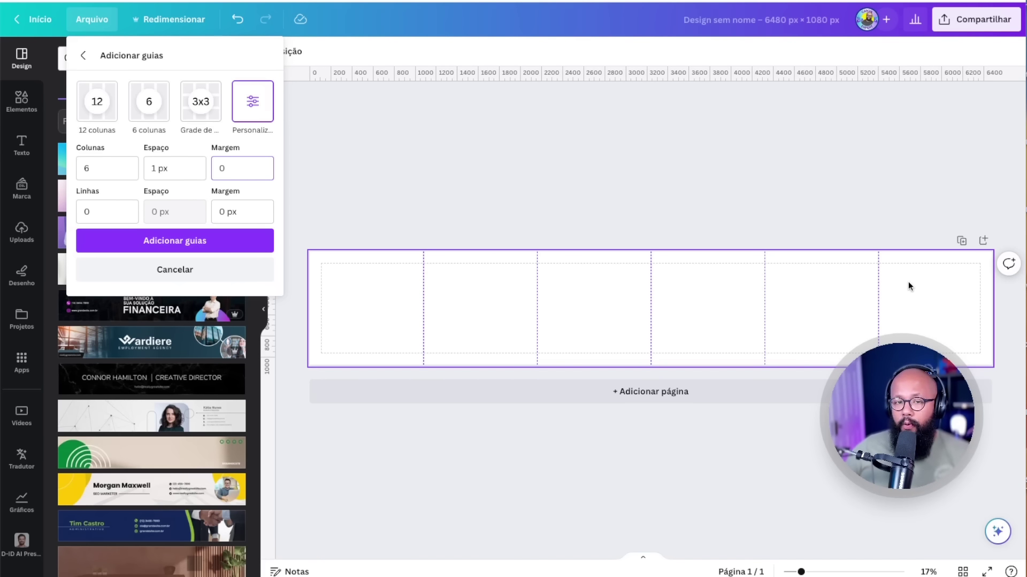
pyautogui.click(210, 244)
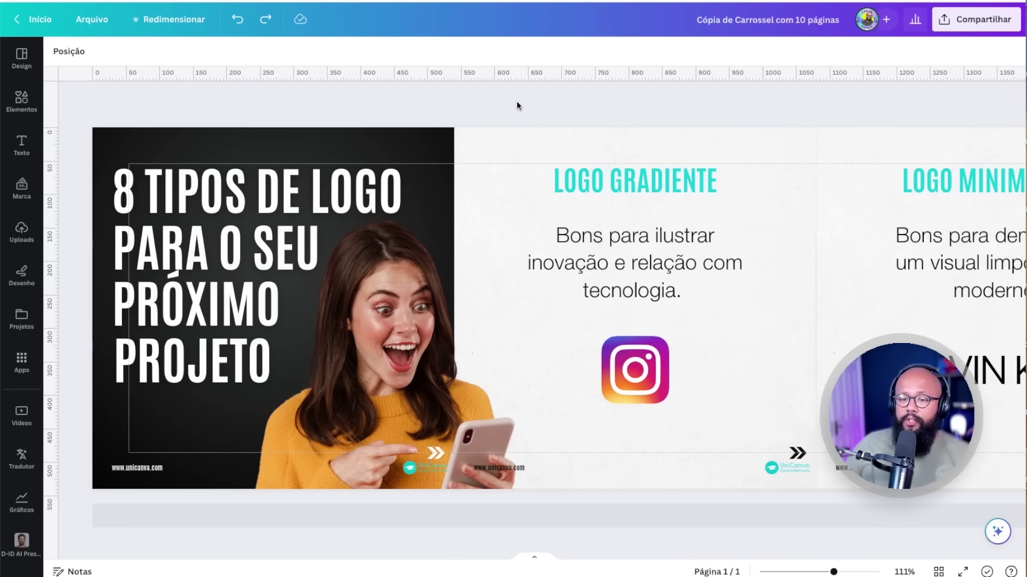
# - Add custom guides to the logo types carousel with 10 columns, a 1 px gap and a 0 px margin
pyautogui.scroll(-5, 438, 143)
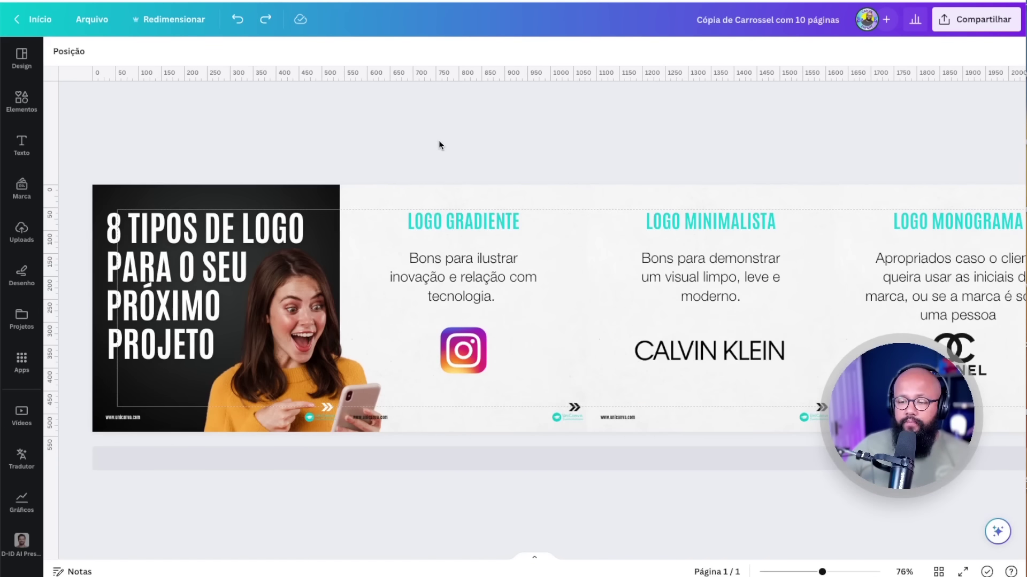
pyautogui.scroll(-6, 439, 142)
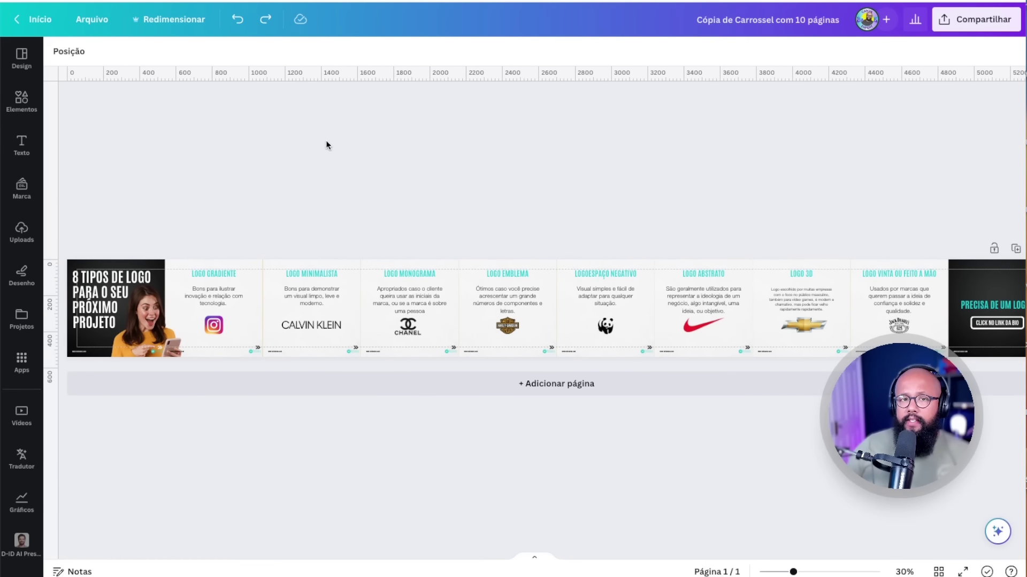
pyautogui.scroll(-2, 326, 142)
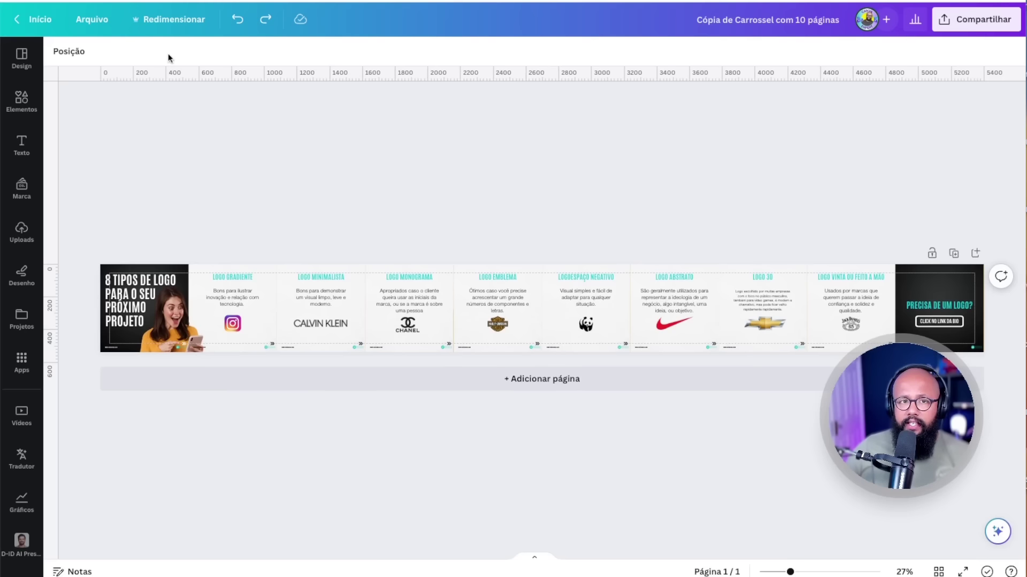
pyautogui.click(92, 19)
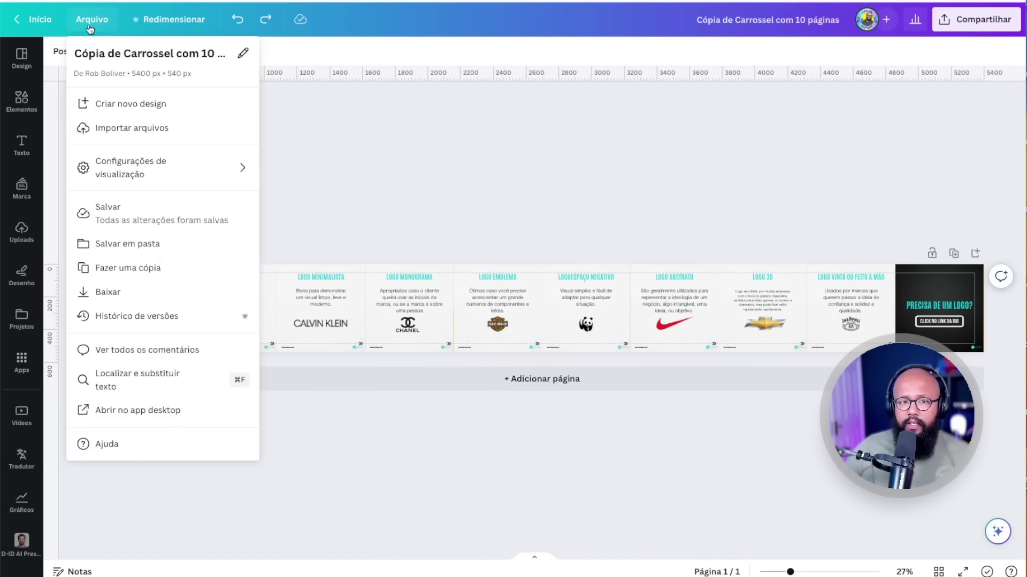
pyautogui.click(225, 176)
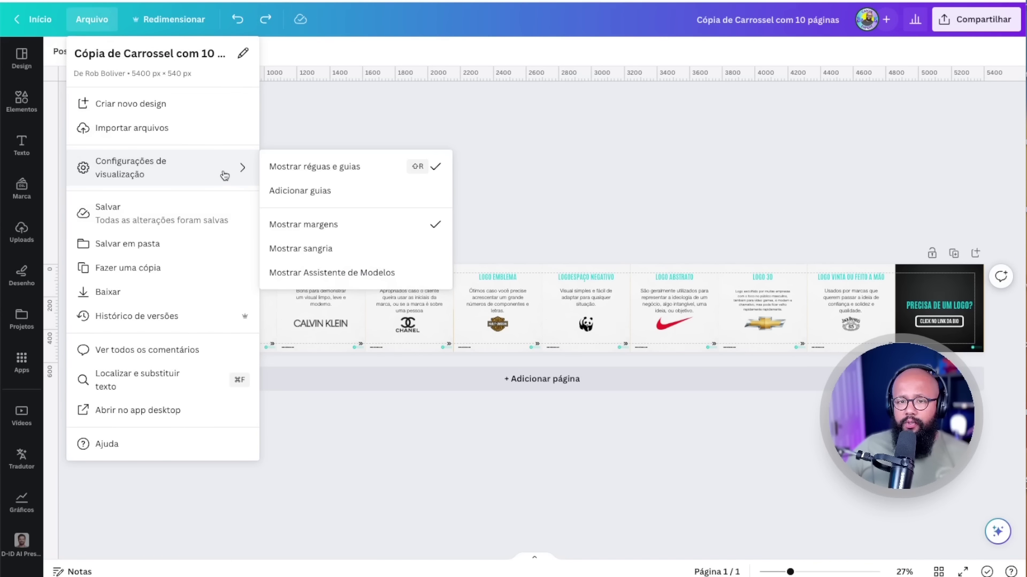
pyautogui.click(356, 191)
pyautogui.doubleClick(118, 174)
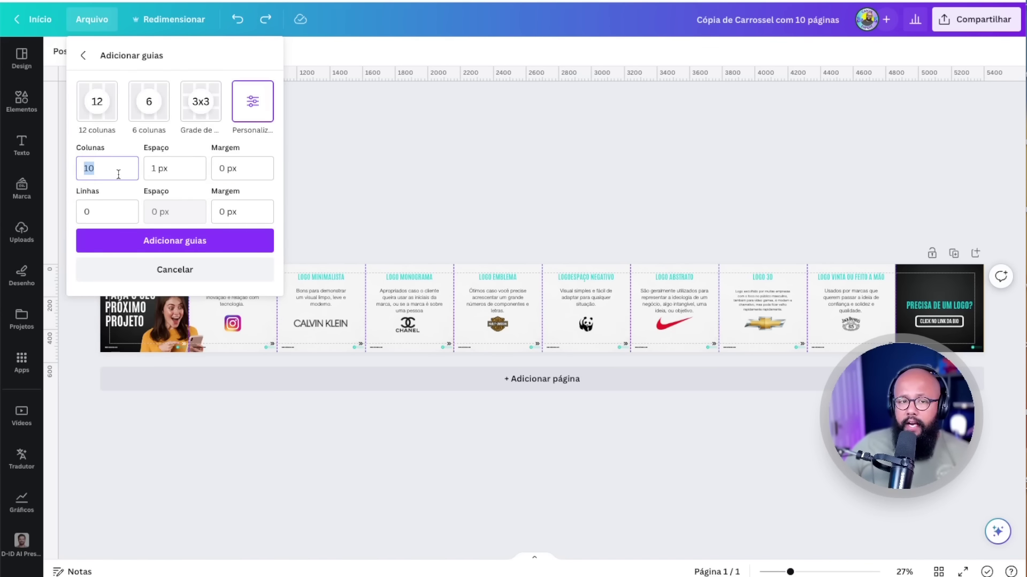
pyautogui.write('10')
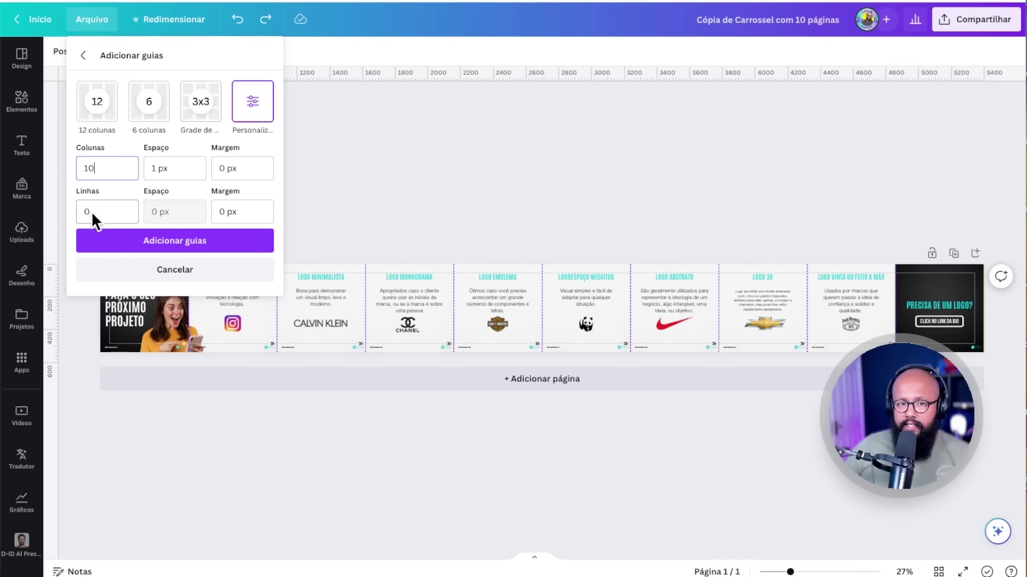
pyautogui.click(155, 169)
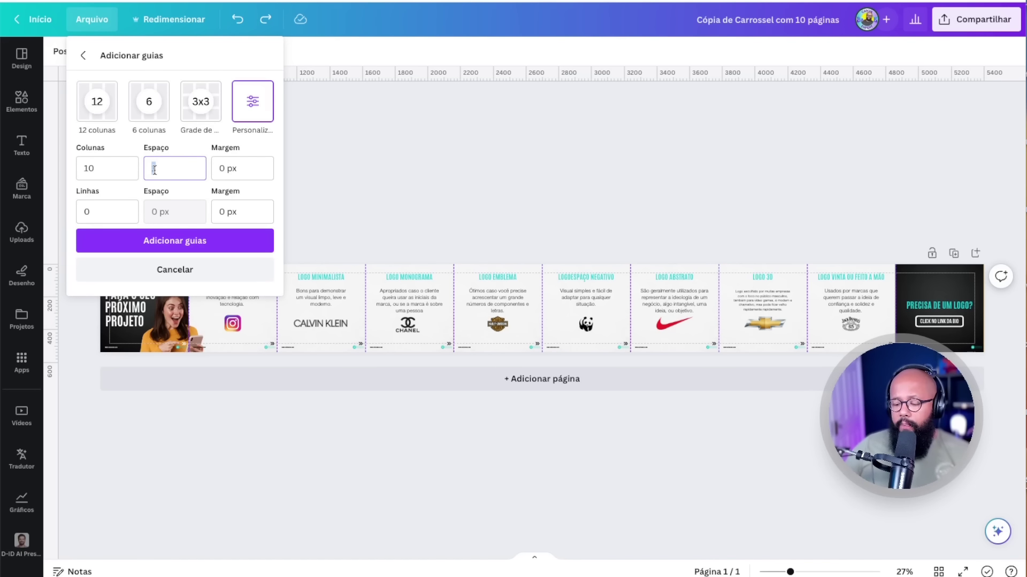
pyautogui.click(180, 240)
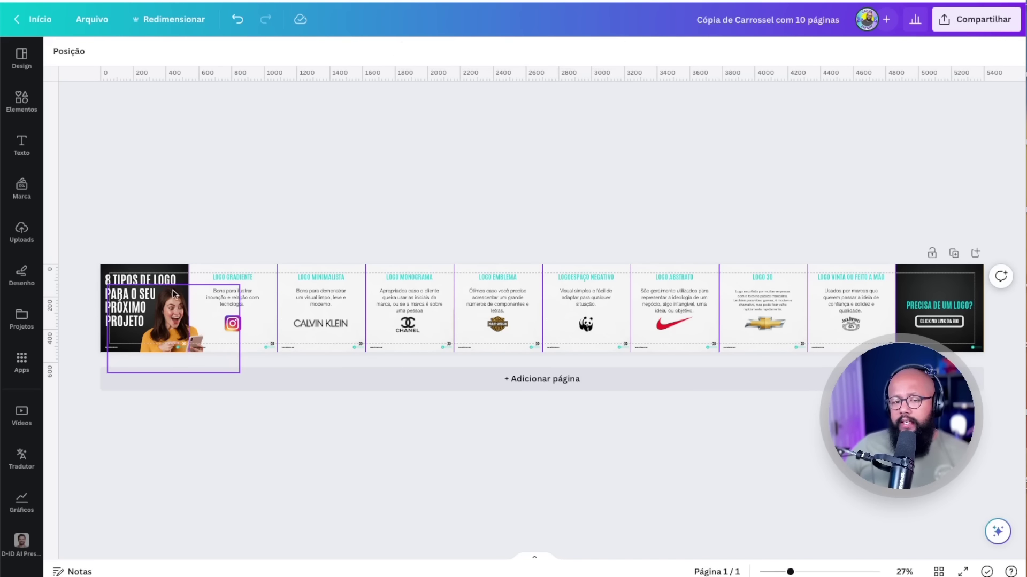
pyautogui.scroll(10, 181, 337)
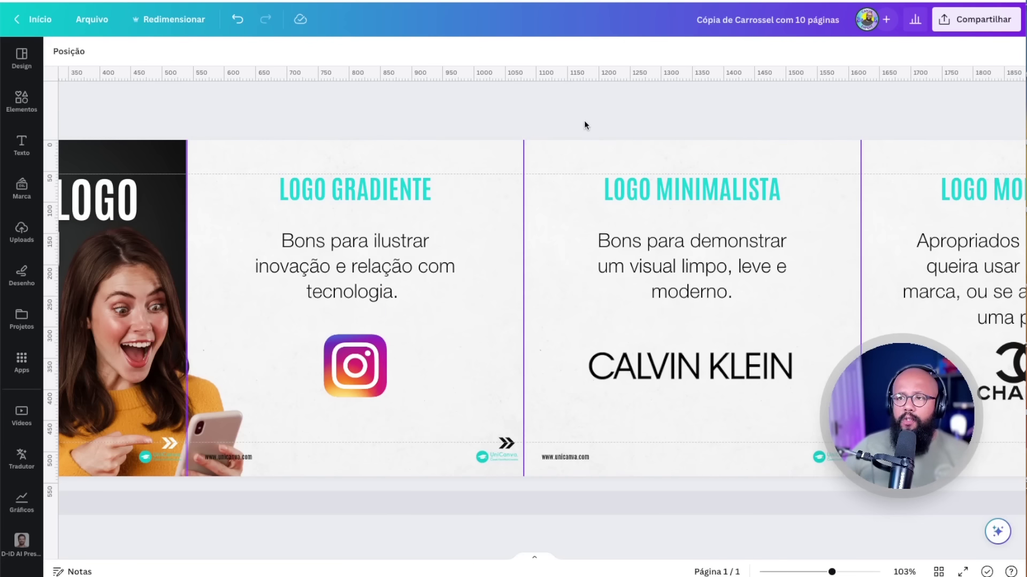
pyautogui.scroll(-6, 584, 122)
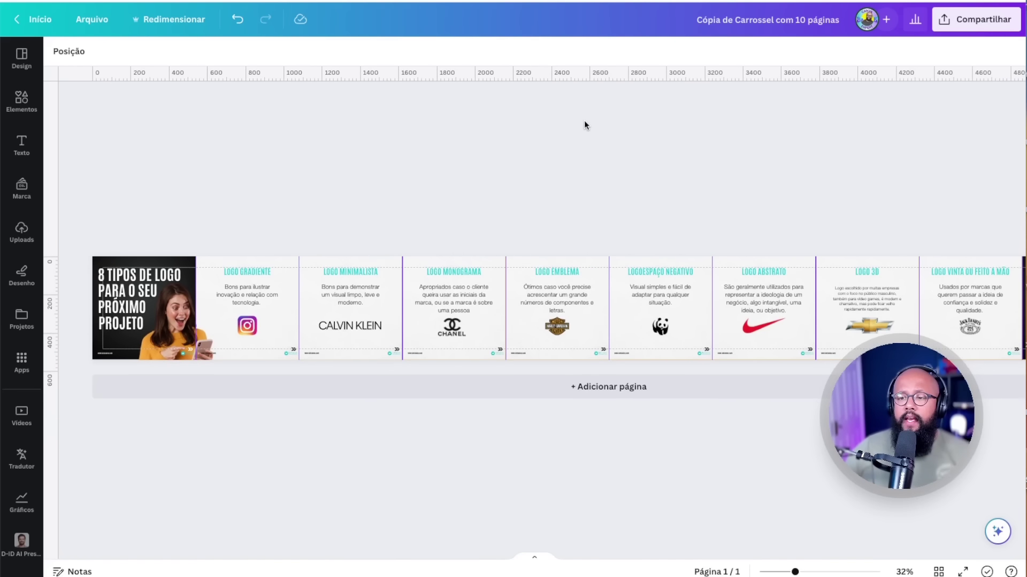
pyautogui.scroll(-1, 580, 120)
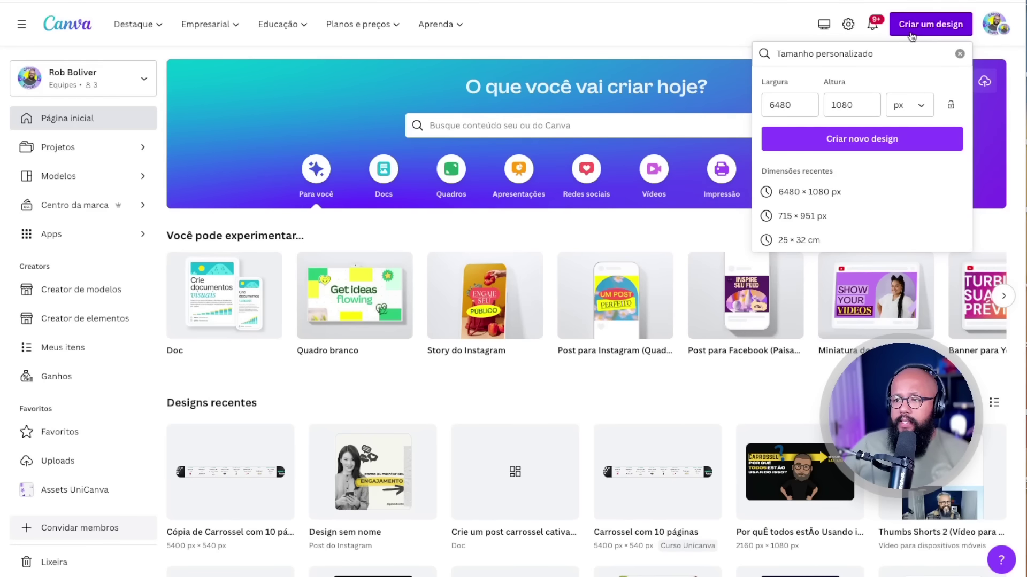
# - Create a new Doc and open a Texto Mágico prompt at its start
pyautogui.click(920, 32)
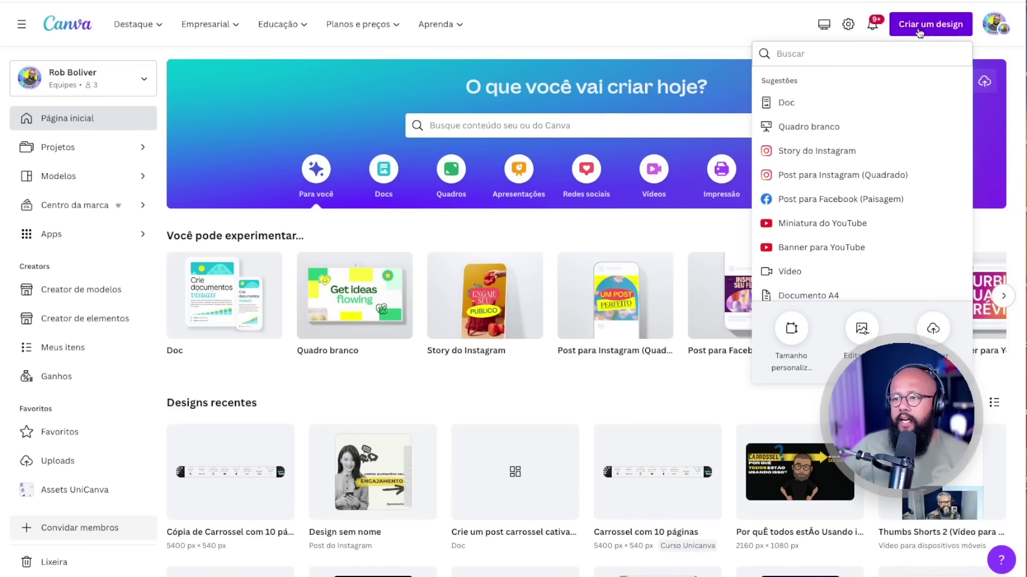
pyautogui.click(832, 101)
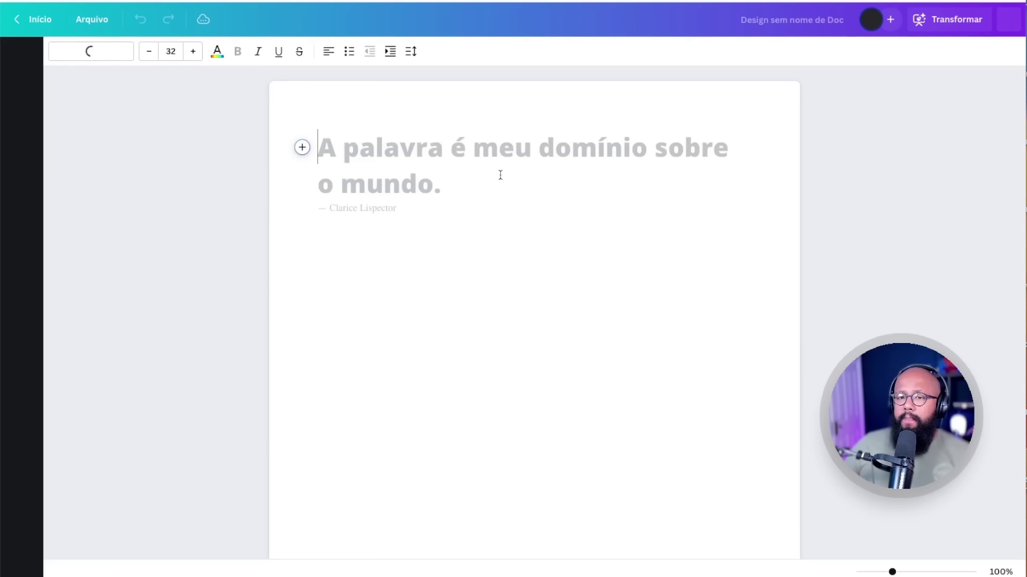
pyautogui.click(303, 181)
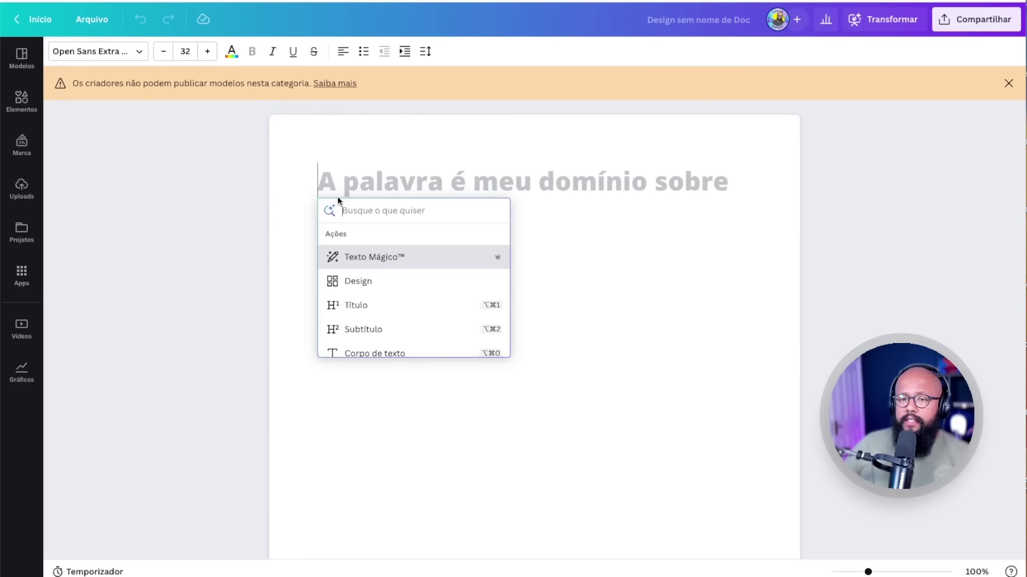
pyautogui.click(365, 258)
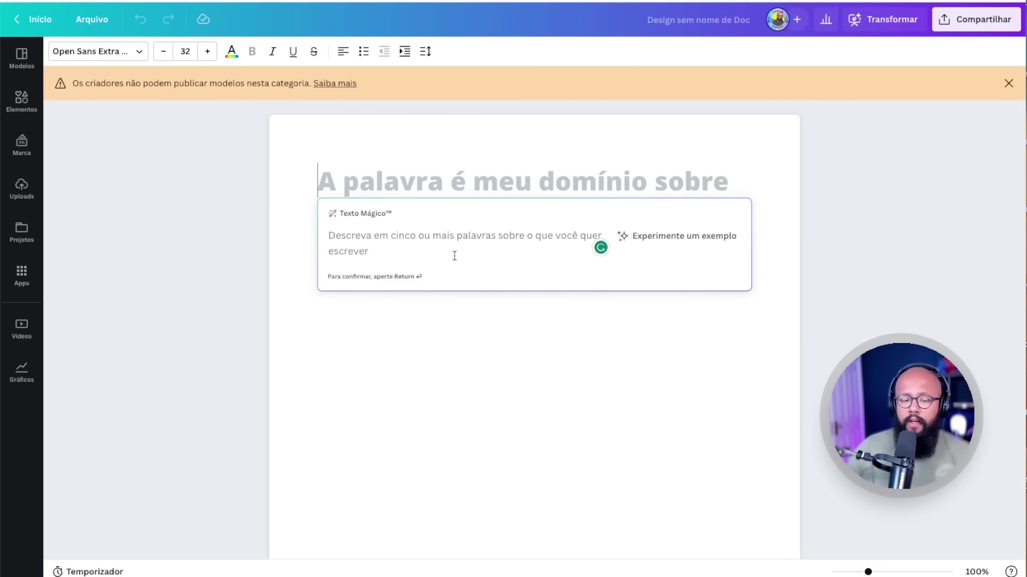
# - Generate text from the prompt "Crie um post carrossel com 5 slides explicando o motivo pelo qual todos amam o canva"
pyautogui.write('Crie um post ca')
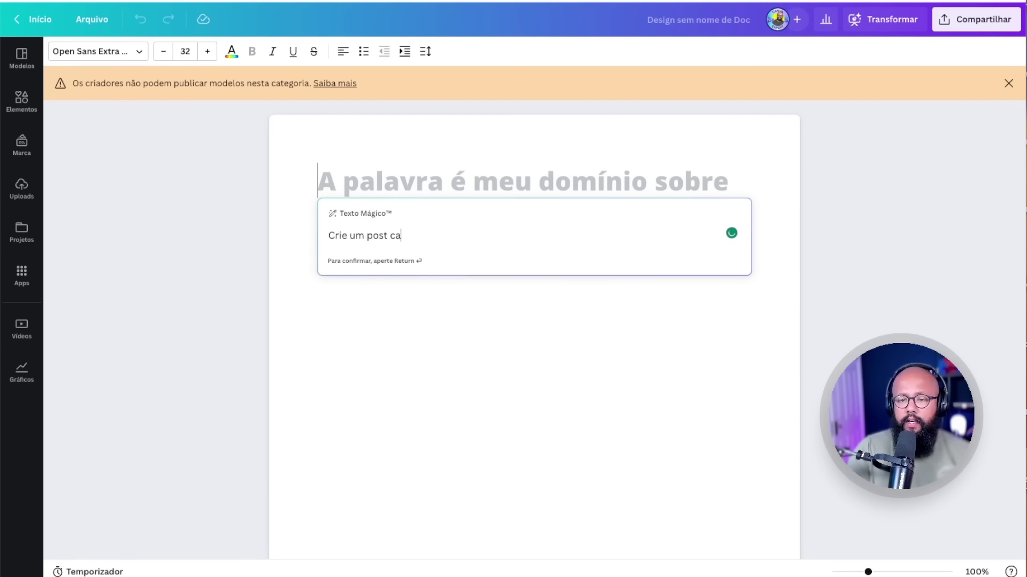
pyautogui.write('rrossel com ')
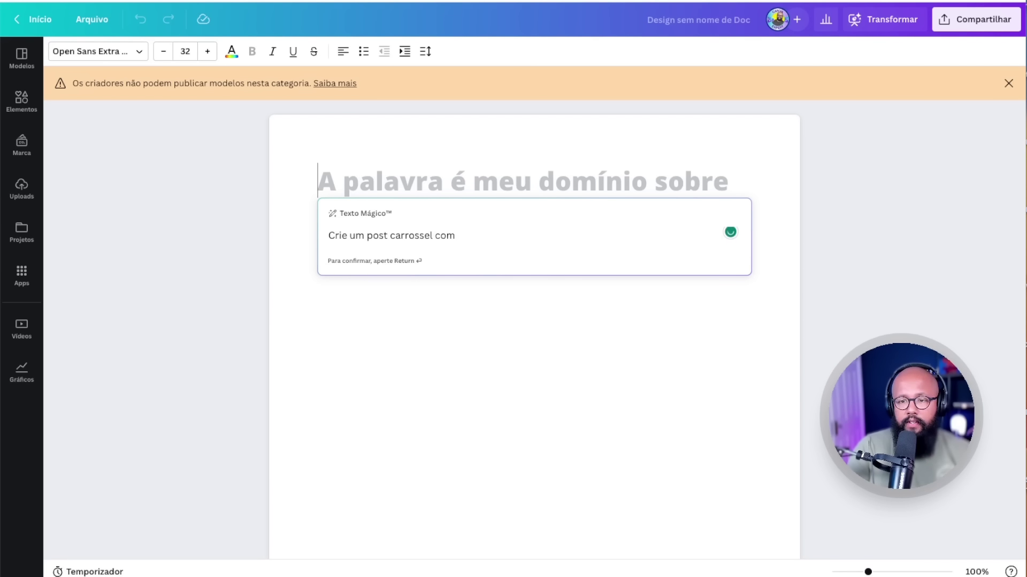
pyautogui.write('5 slides explicando o mitivo')
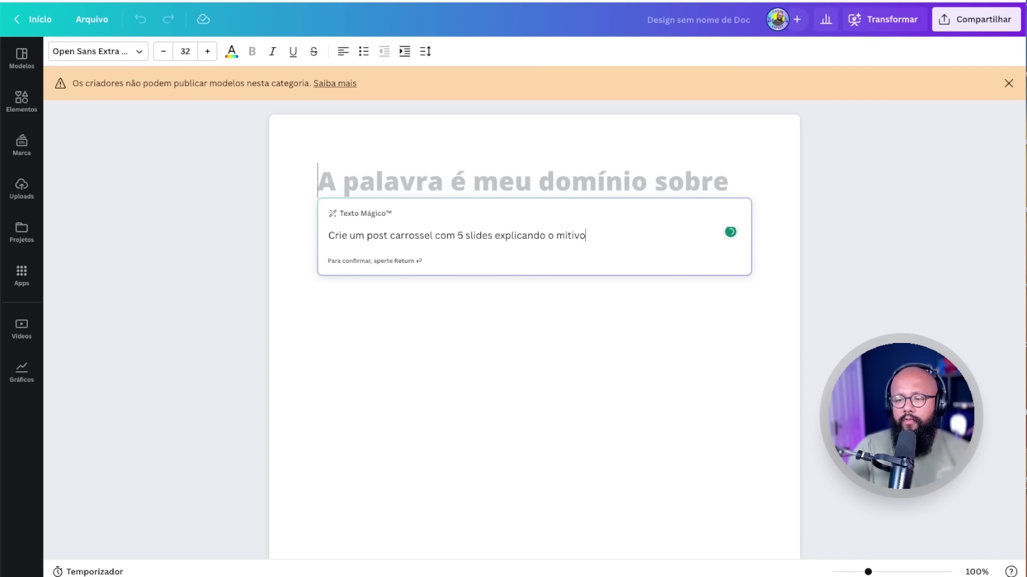
pyautogui.press('BackSpace')
pyautogui.press('BackSpace')
pyautogui.press('BackSpace')
pyautogui.press('BackSpace')
pyautogui.press('BackSpace')
pyautogui.write('otivo pelo qual todos amam o canva')
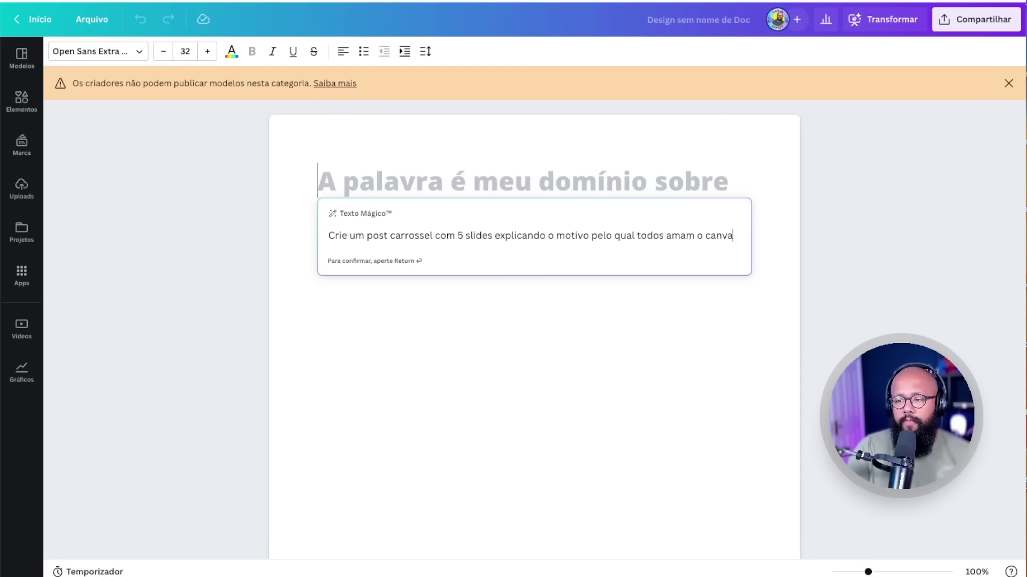
pyautogui.press('Return')
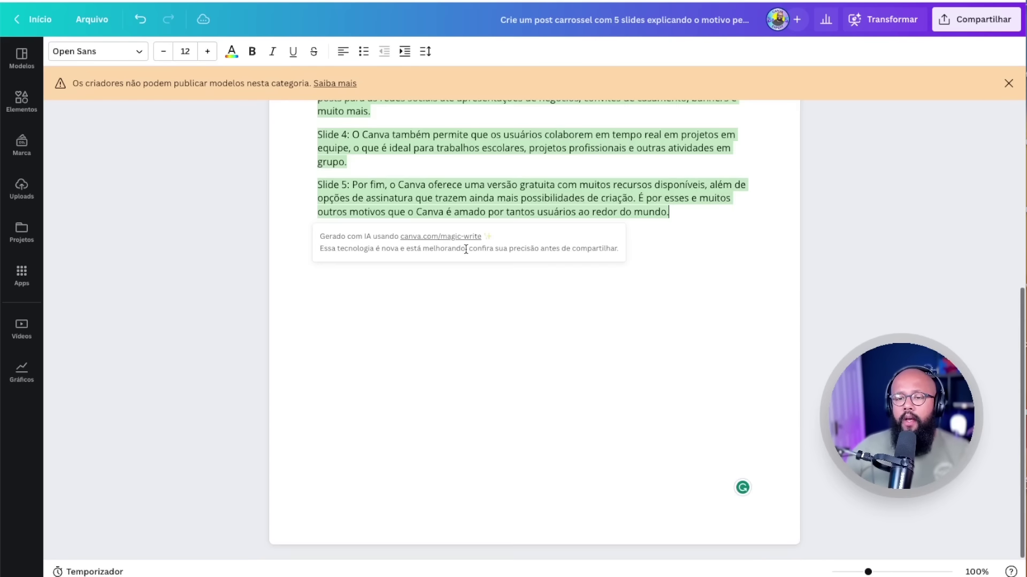
# - Copy the introductory sentence above the Slide 1 paragraph of the generated text
pyautogui.scroll(5, 591, 237)
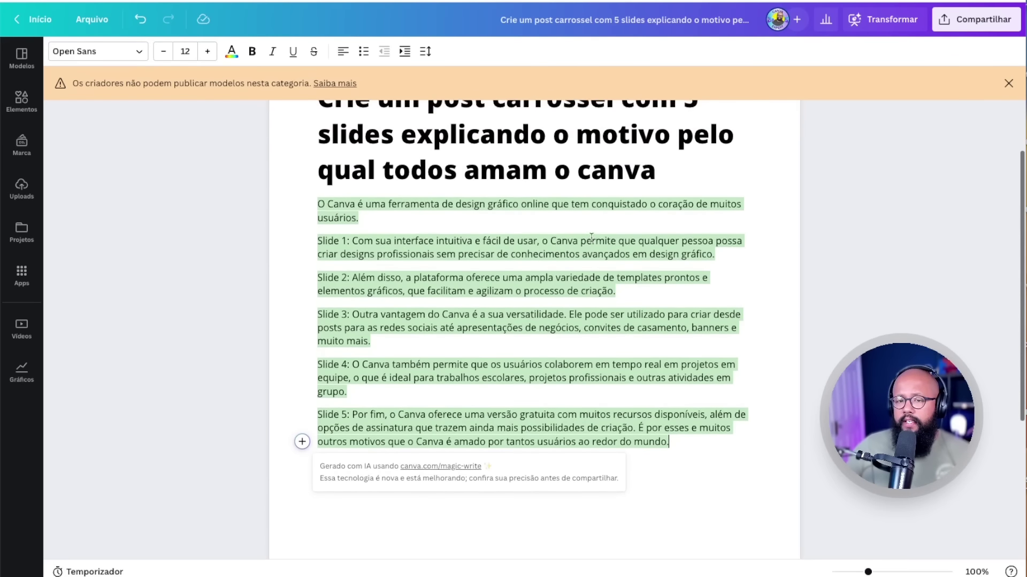
pyautogui.click(432, 209)
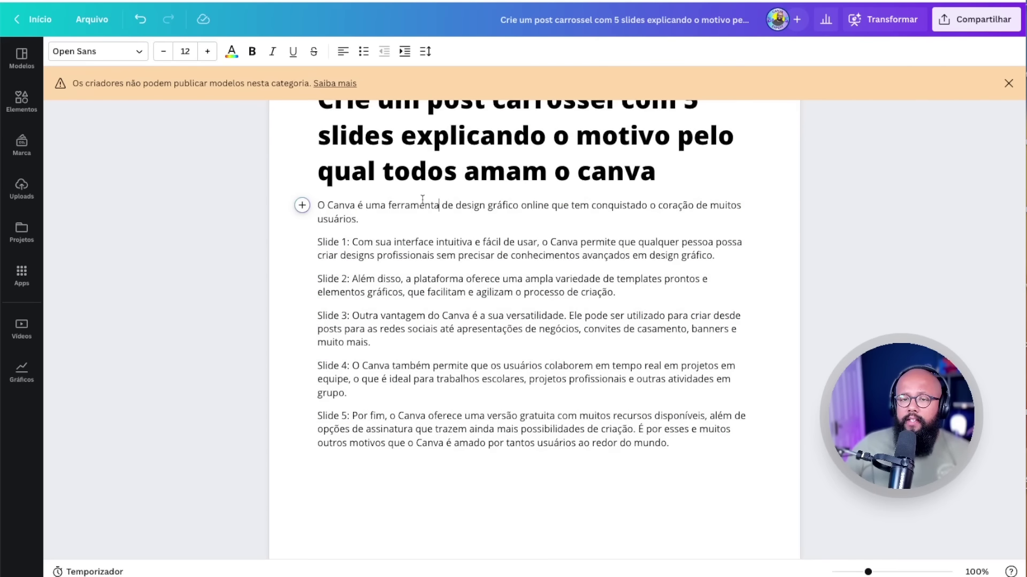
pyautogui.scroll(2, 420, 199)
pyautogui.moveTo(374, 291); pyautogui.dragTo(304, 263)
pyautogui.hotkey('ctrl', 'c')
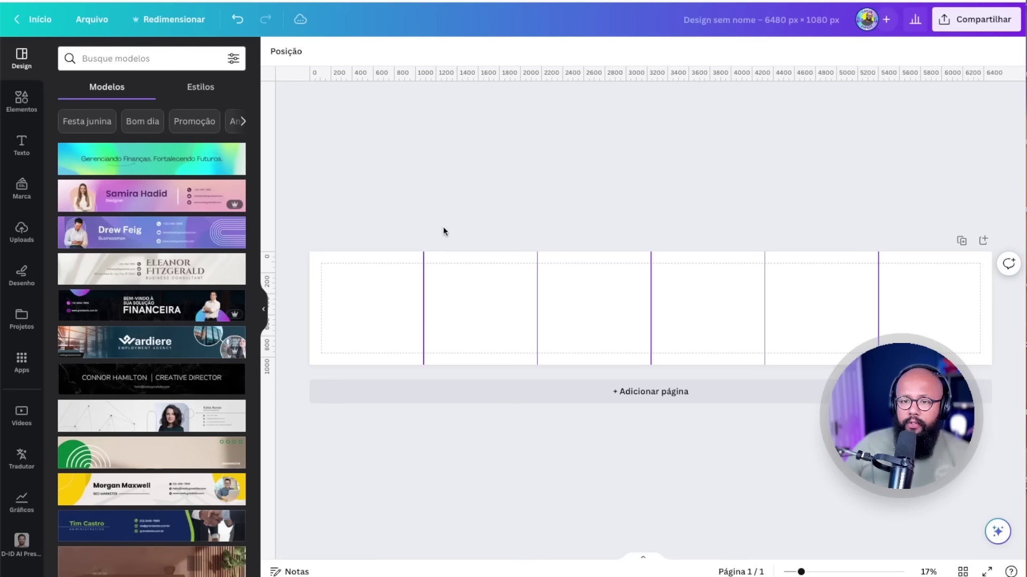
# - In the 6480 × 1080 px design, add a text box, enlarge it to about size 106 and paste the copied sentence
pyautogui.press('t')
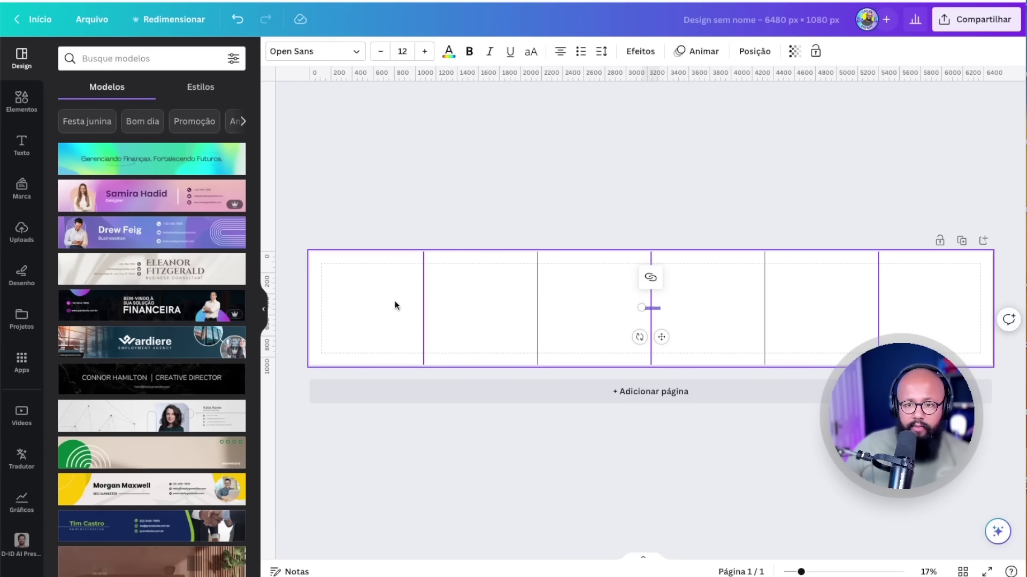
pyautogui.moveTo(642, 308); pyautogui.dragTo(498, 292)
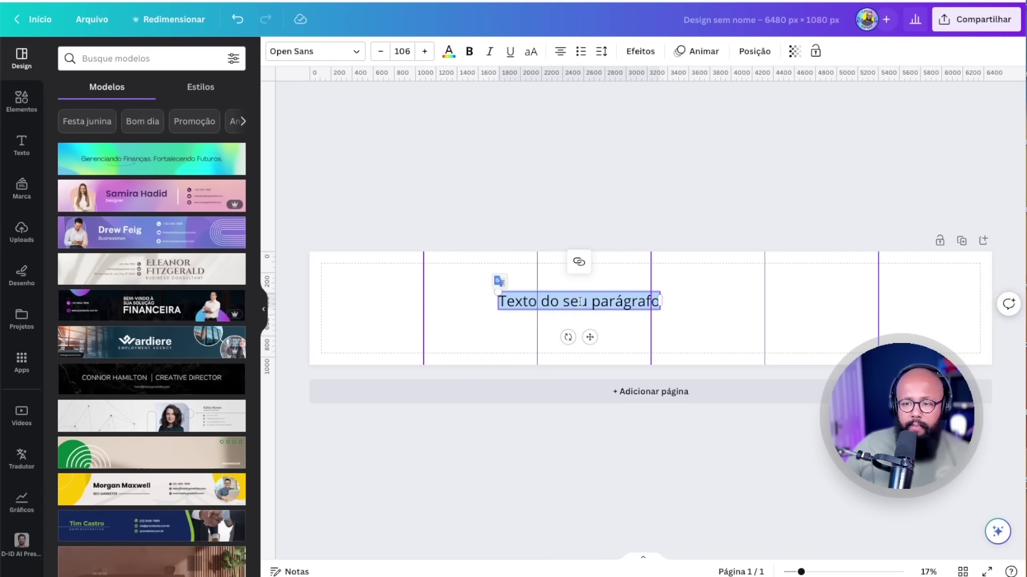
pyautogui.hotkey('ctrl', 'v')
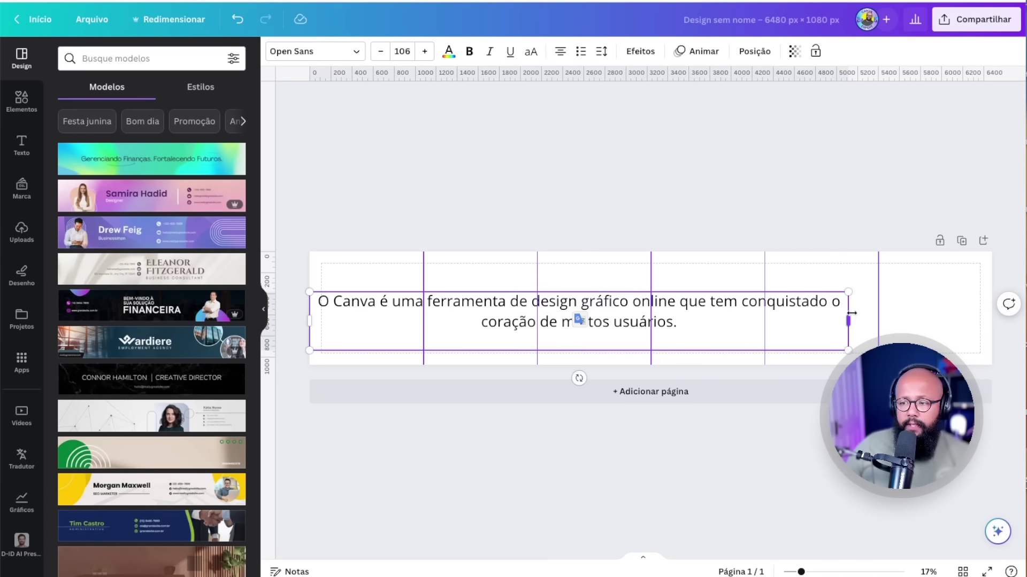
# - Narrow the pasted text box to four lines and scale it down to about size 41.6 within the first column
pyautogui.moveTo(847, 319); pyautogui.dragTo(547, 319)
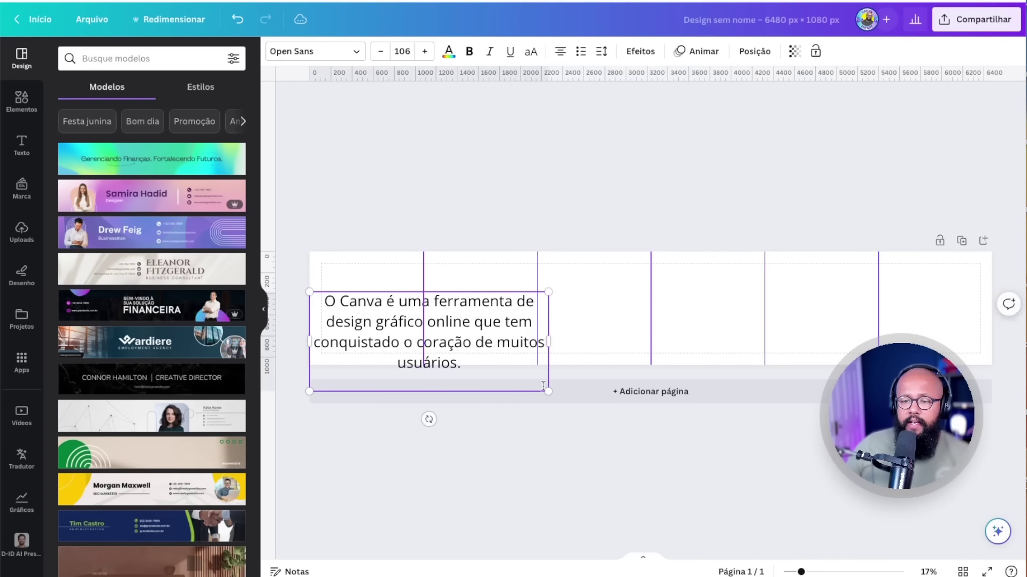
pyautogui.moveTo(547, 391); pyautogui.dragTo(386, 304)
pyautogui.click(410, 305)
pyautogui.click(365, 307)
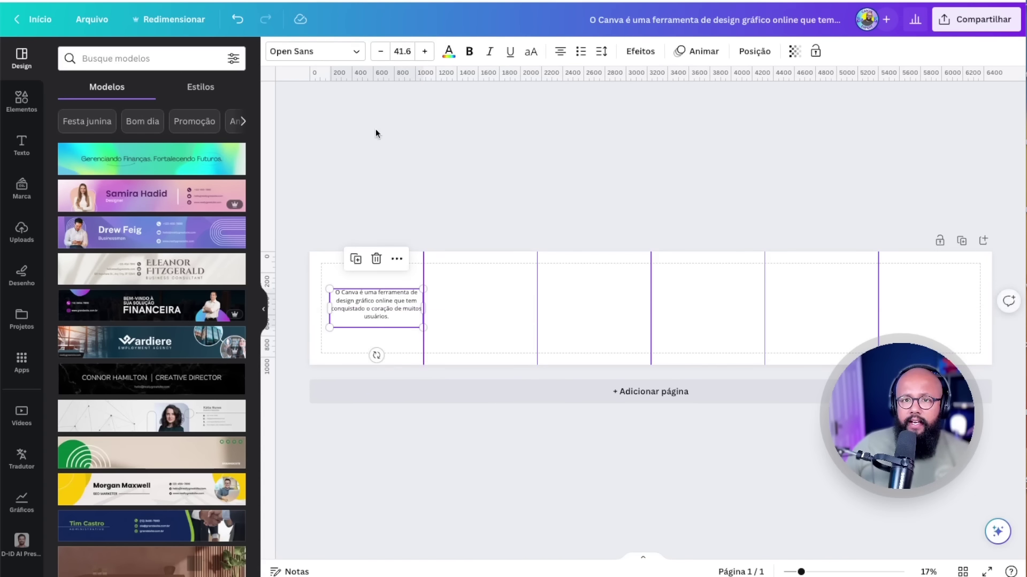
# - Left-align the introductory text and move it to the left margin line of the first column
pyautogui.click(568, 52)
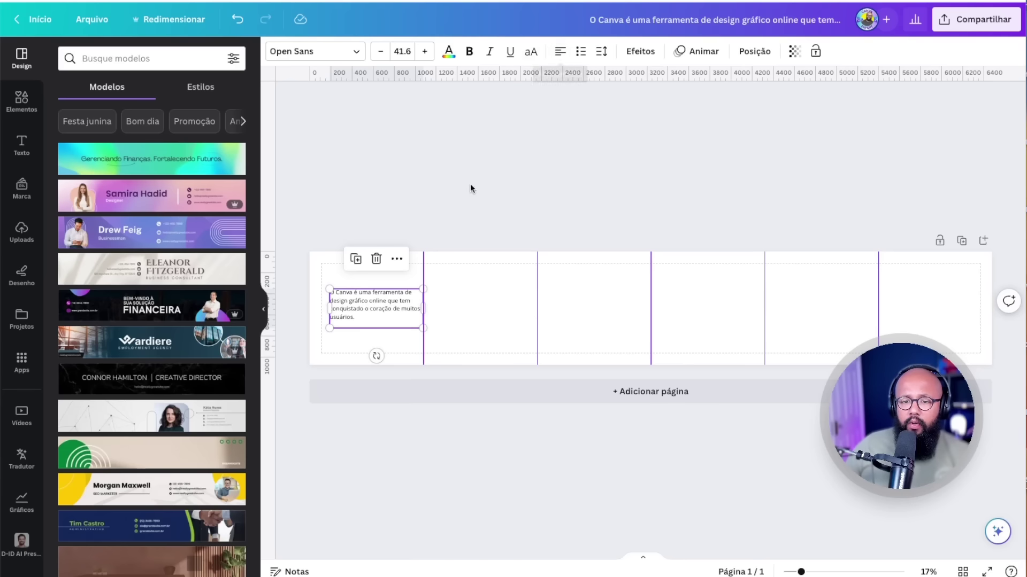
pyautogui.click(422, 306)
pyautogui.click(386, 301)
pyautogui.moveTo(386, 301); pyautogui.dragTo(386, 302)
pyautogui.click(456, 295)
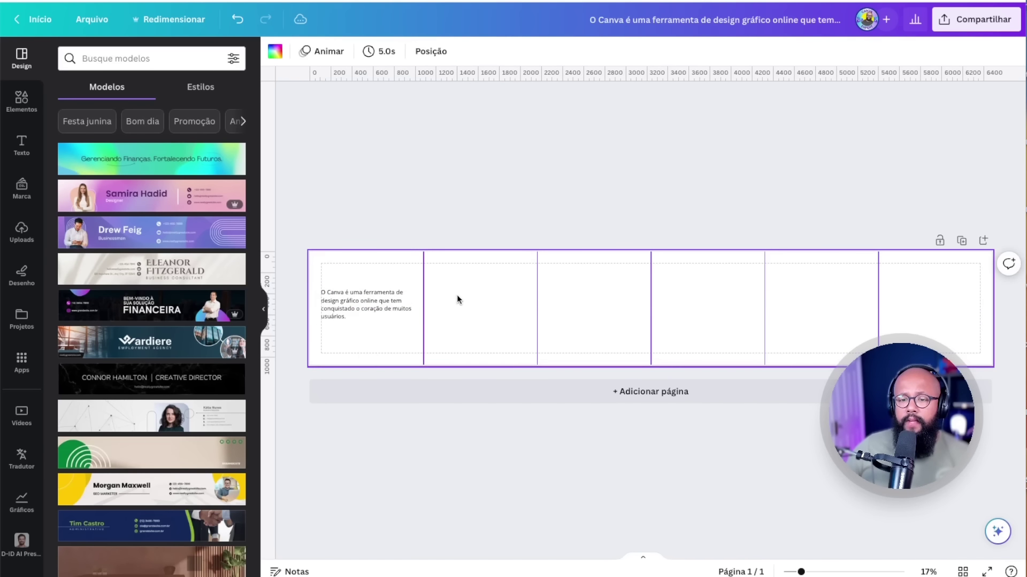
# - Insert the recently used photo of the woman in yellow holding a phone into the carousel
pyautogui.click(22, 99)
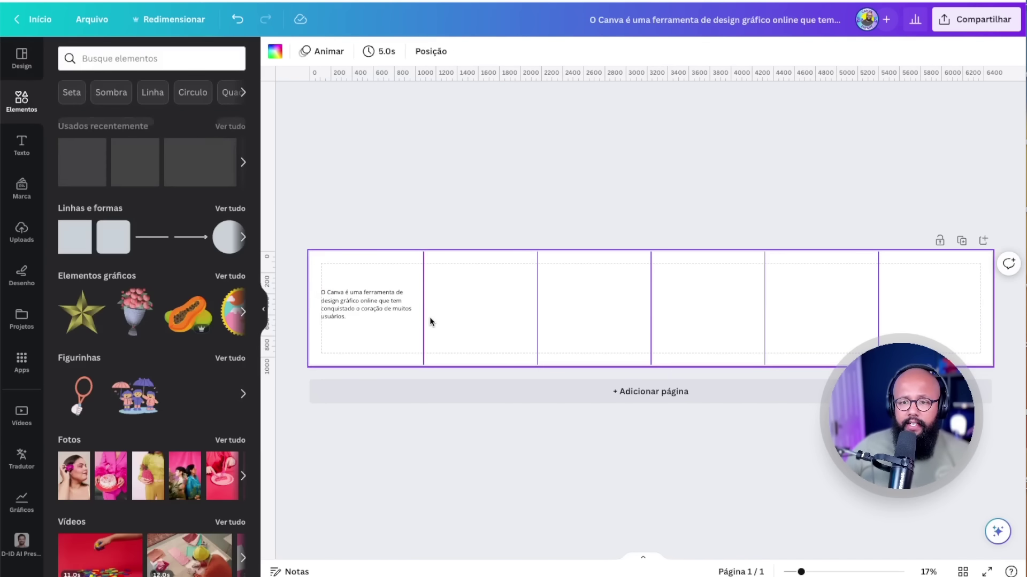
pyautogui.click(200, 162)
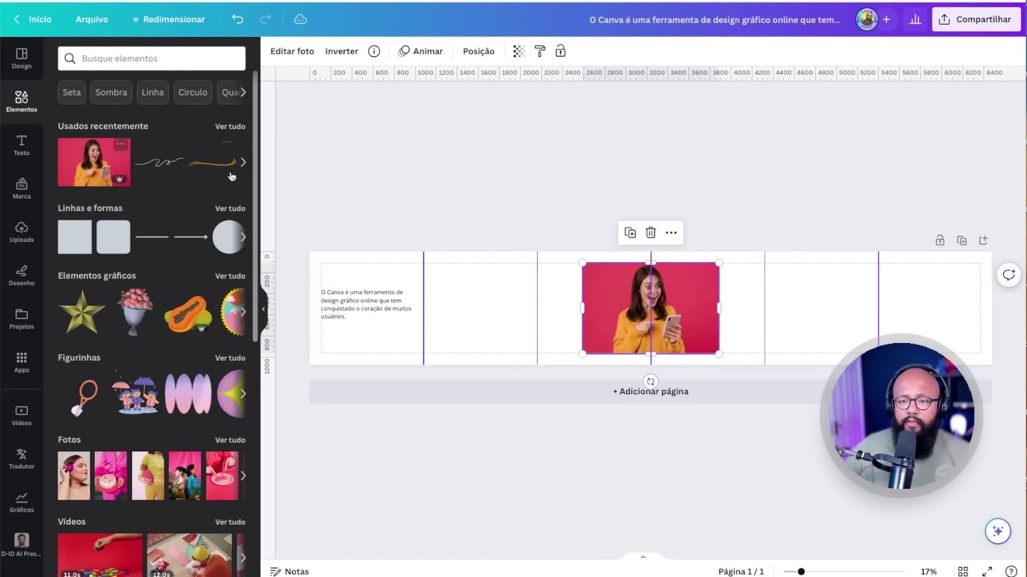